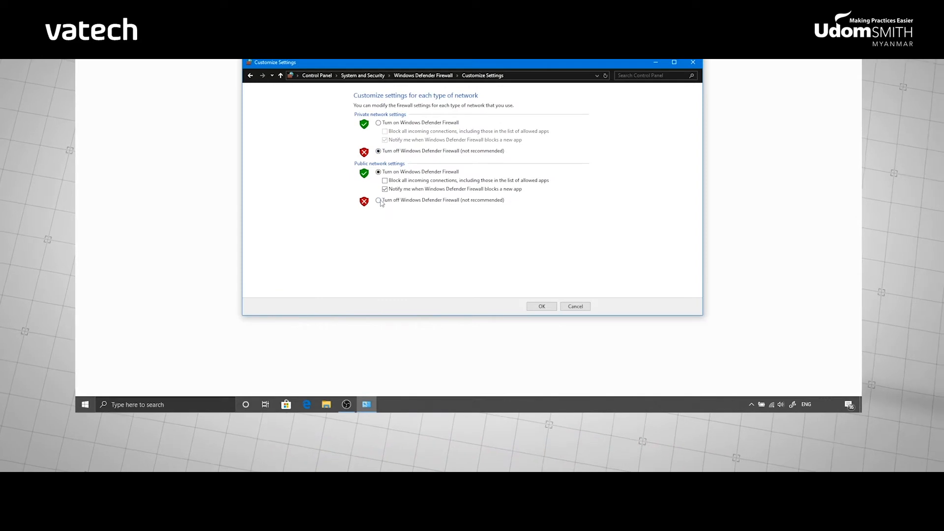
Turn off the firewall for public networks and set User Account Control to Never notify.
left_click(541, 307)
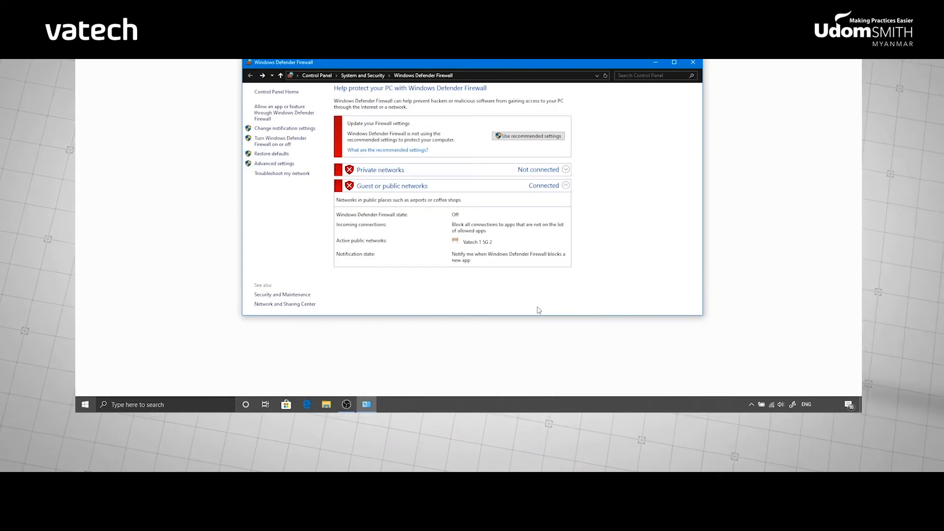
left_click(208, 404)
type("use")
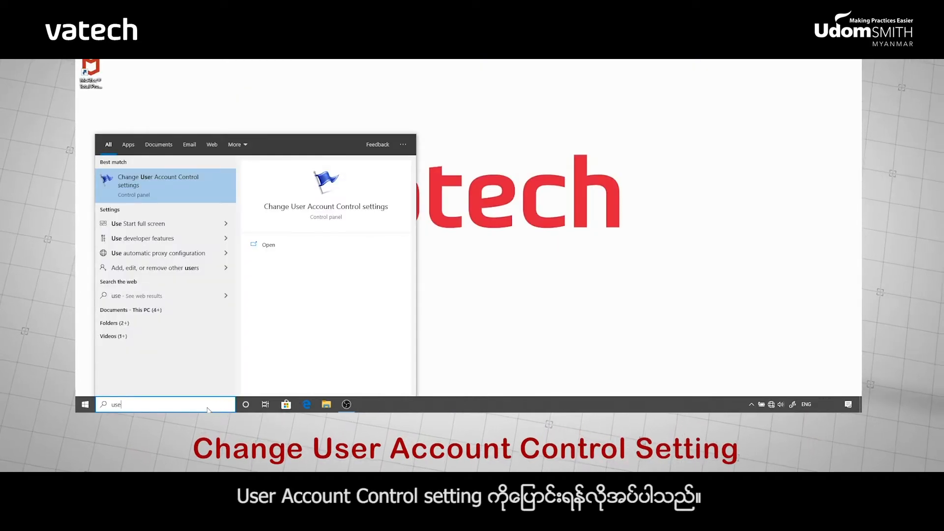
key("Return")
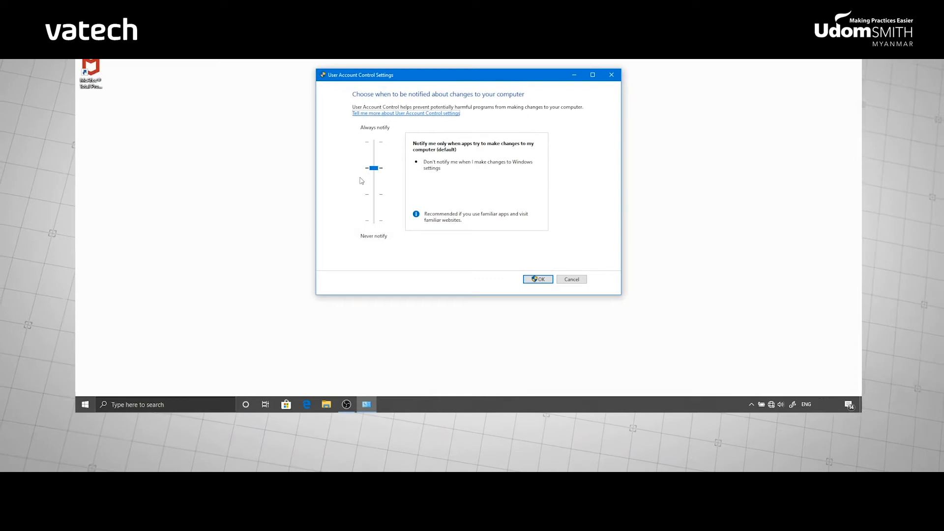
left_click_drag(373, 168, 374, 220)
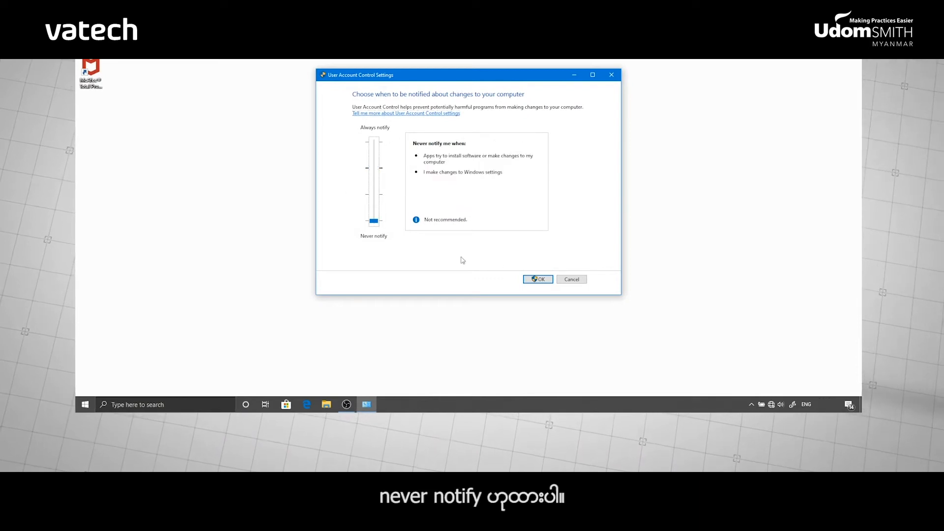
left_click(537, 279)
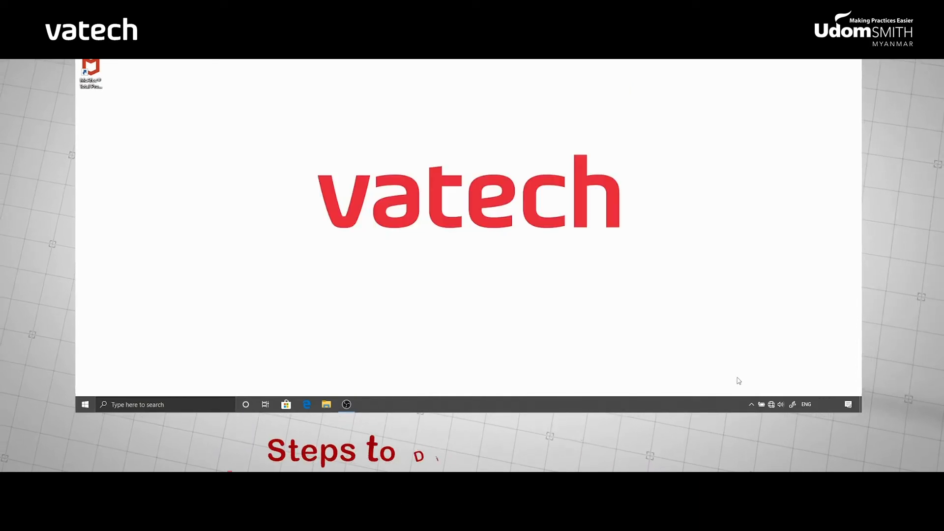
Turn off McAfee real-time scanning from the tray icon, resuming only when the PC restarts.
left_click(751, 403)
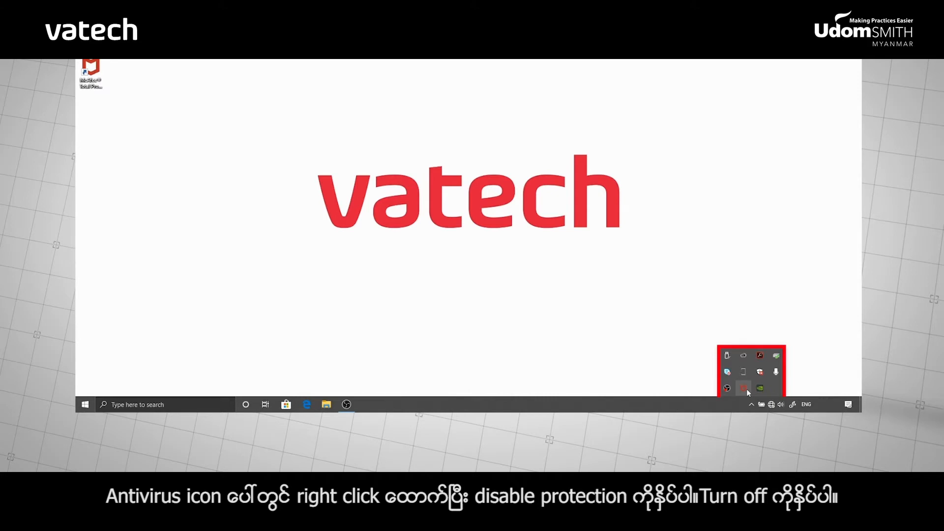
right_click(744, 388)
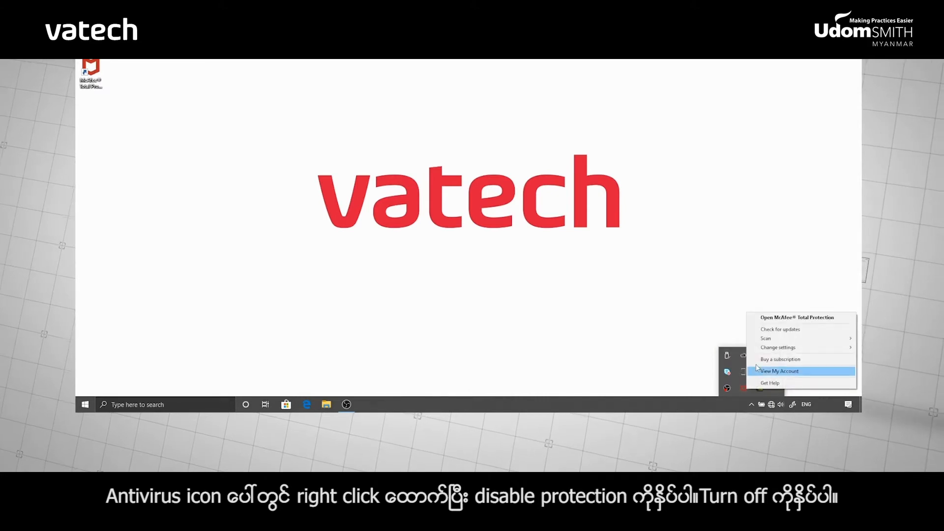
mouse_move(760, 347)
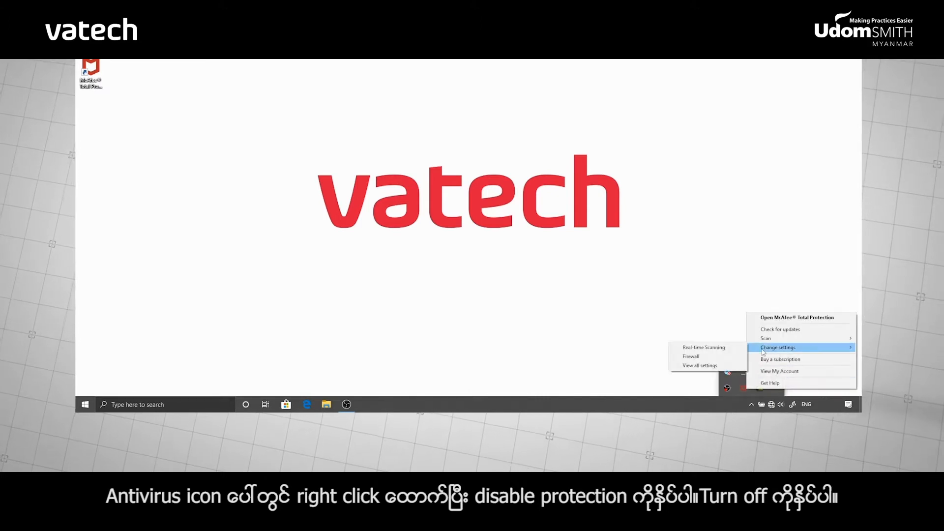
left_click(727, 352)
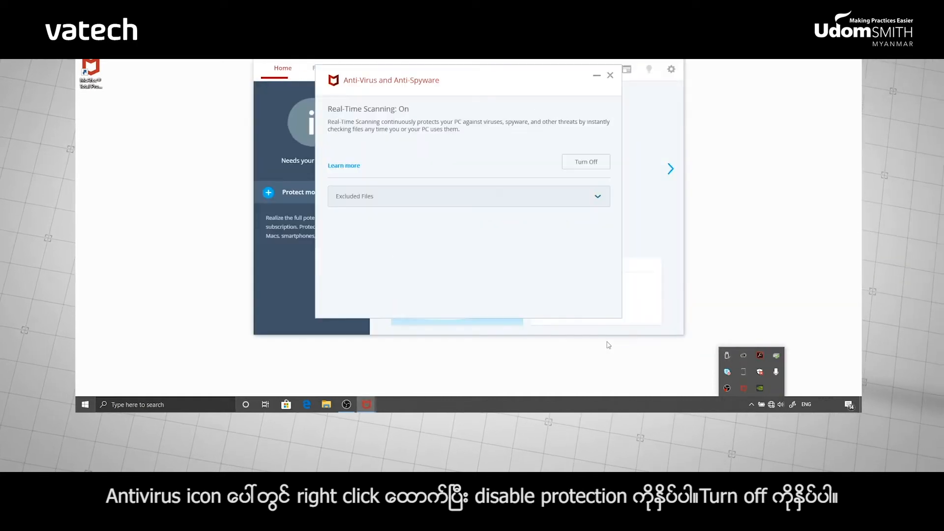
left_click(586, 162)
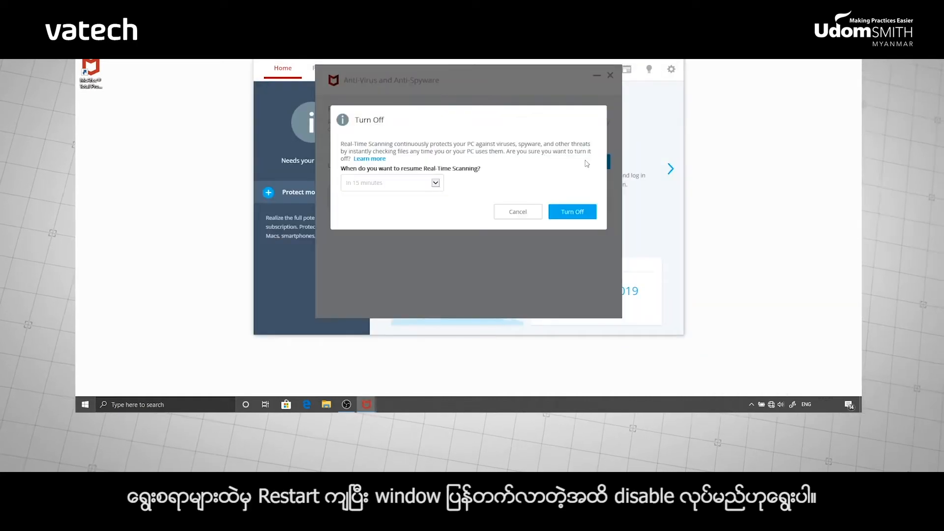
left_click(436, 183)
left_click(400, 218)
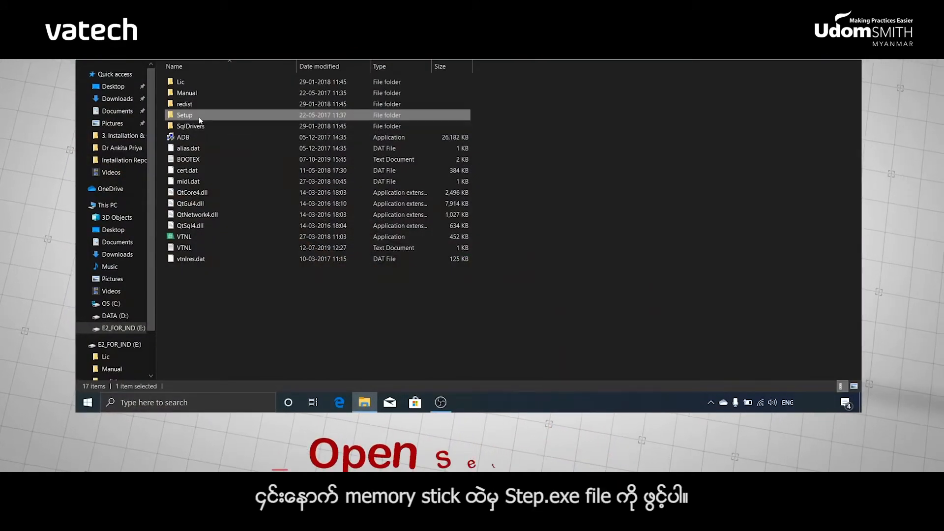
Run Setup.exe from the USB drive's Setup folder as administrator and pick Server mode.
double_click(199, 115)
left_click(190, 182)
right_click(191, 181)
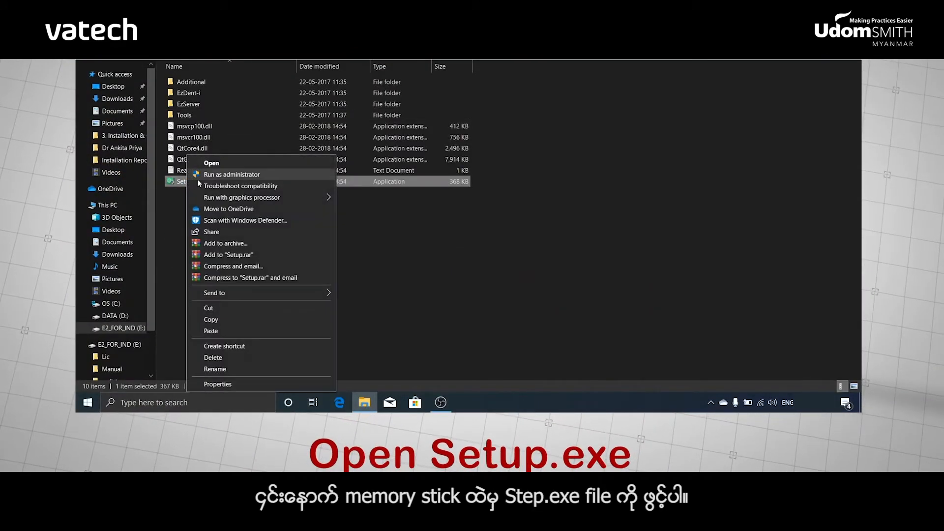
left_click(196, 178)
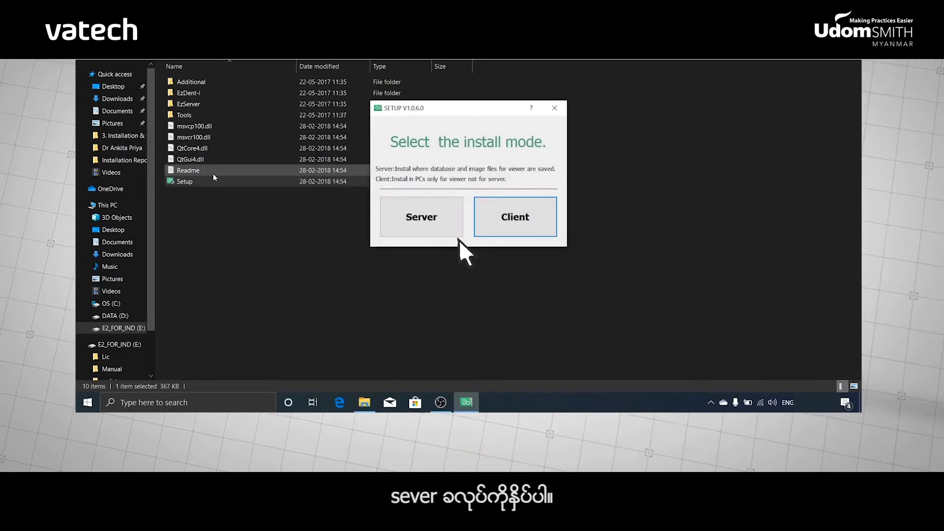
left_click(439, 208)
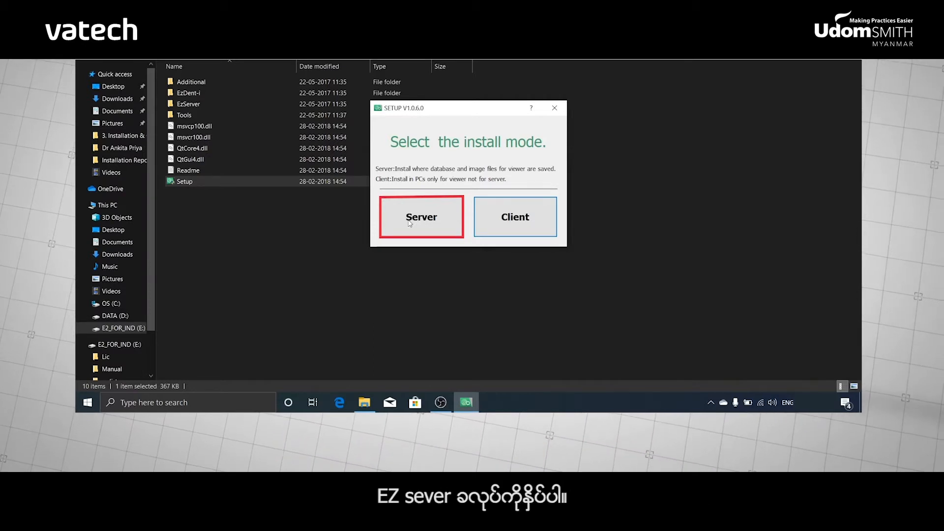
left_click(409, 224)
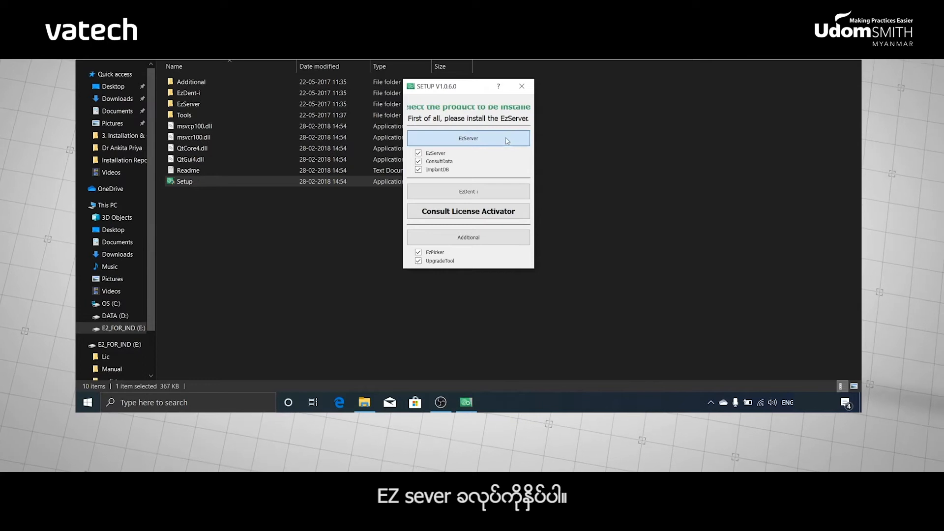
Install EzServer into the default C:\Program Files (x86)\VATECH folder and finish the wizard.
left_click(506, 141)
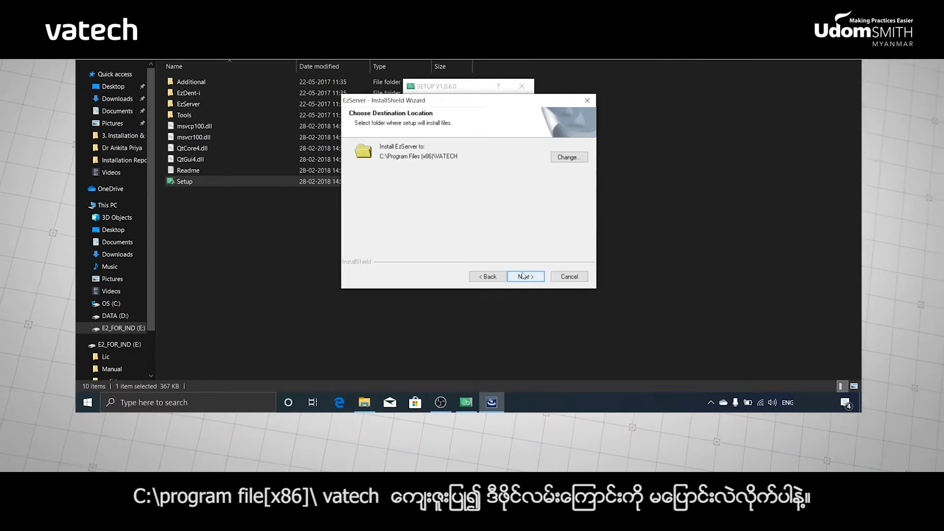
left_click(523, 276)
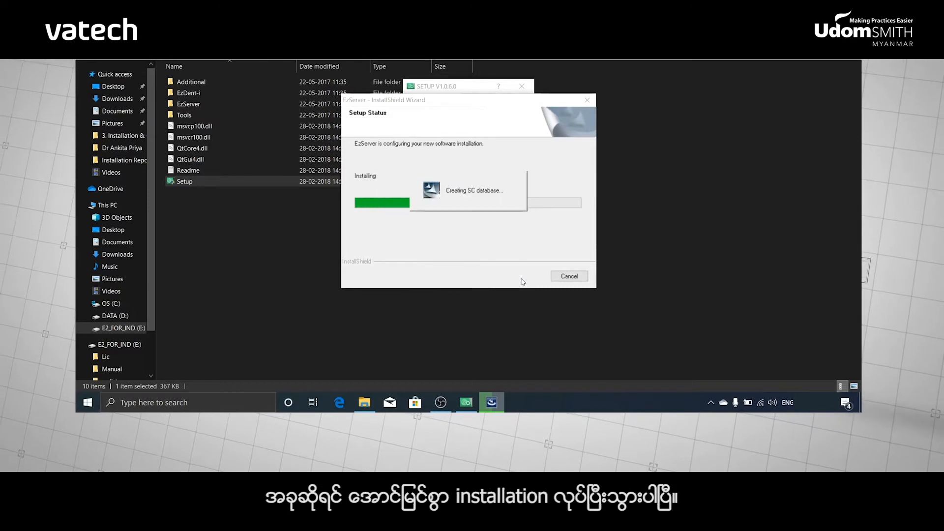
left_click(522, 278)
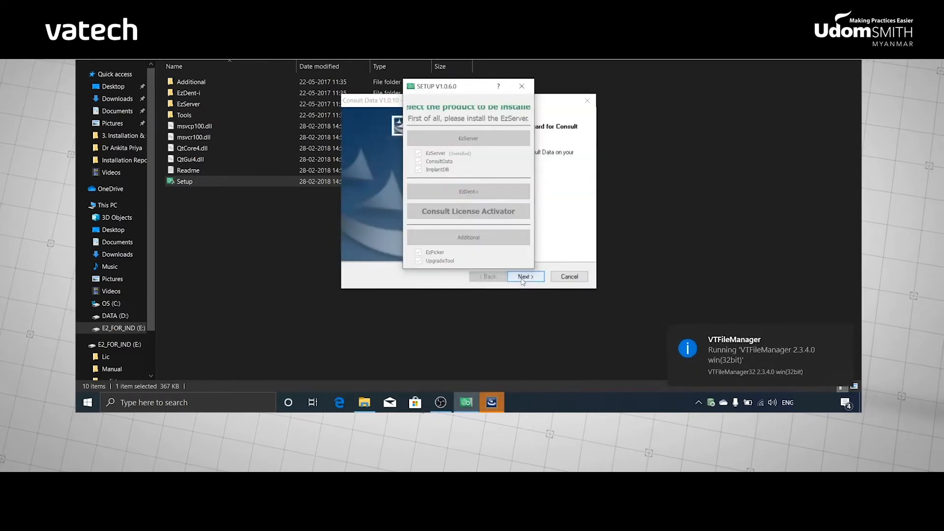
Run the Consult Data wizard through Next and Install, then Finish.
left_click(522, 278)
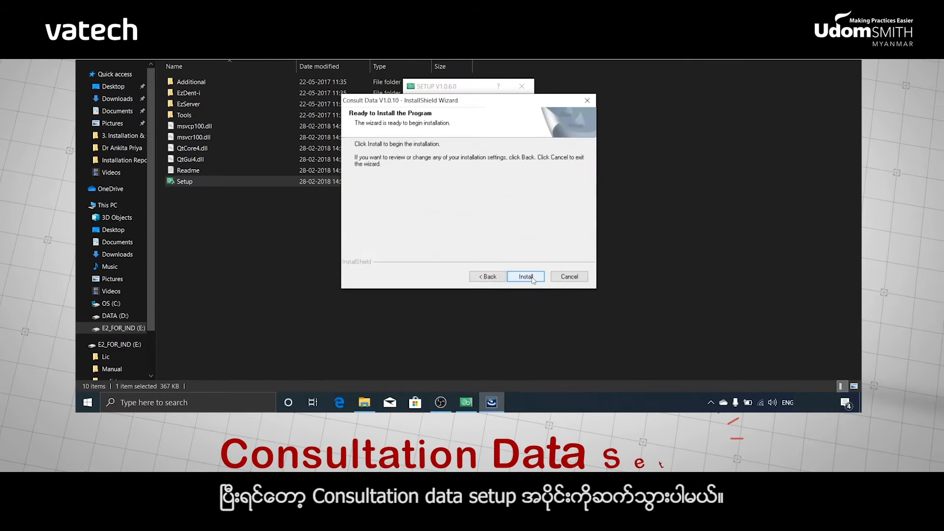
left_click(532, 278)
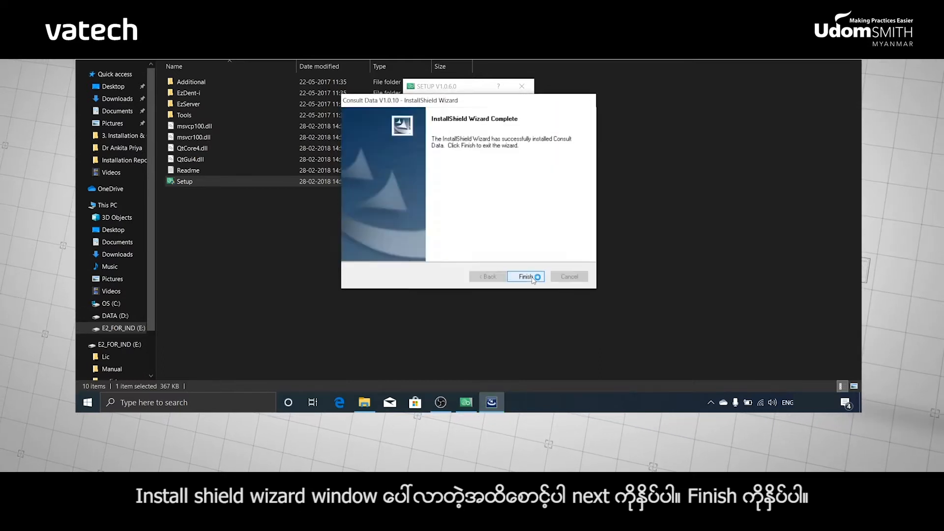
left_click(526, 277)
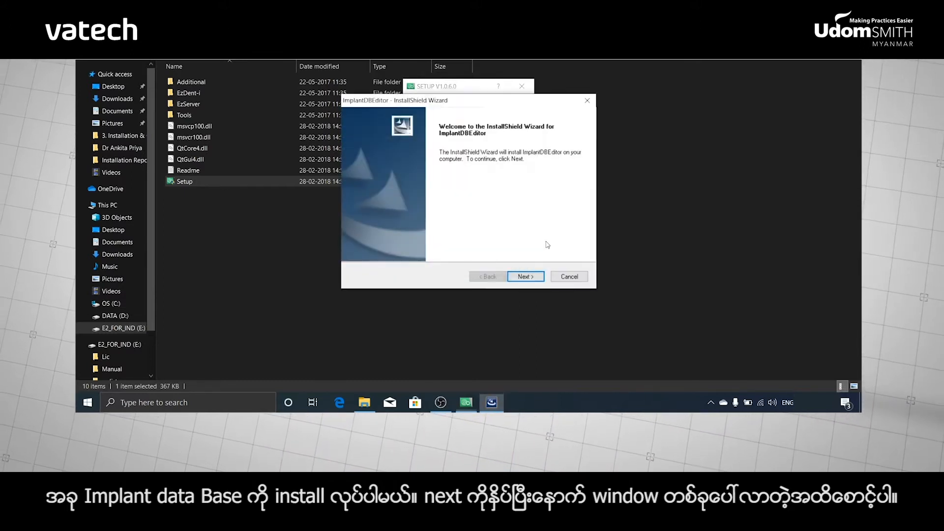
Install ImplantDBEditor and import implant data for all companies with Select All.
left_click(525, 277)
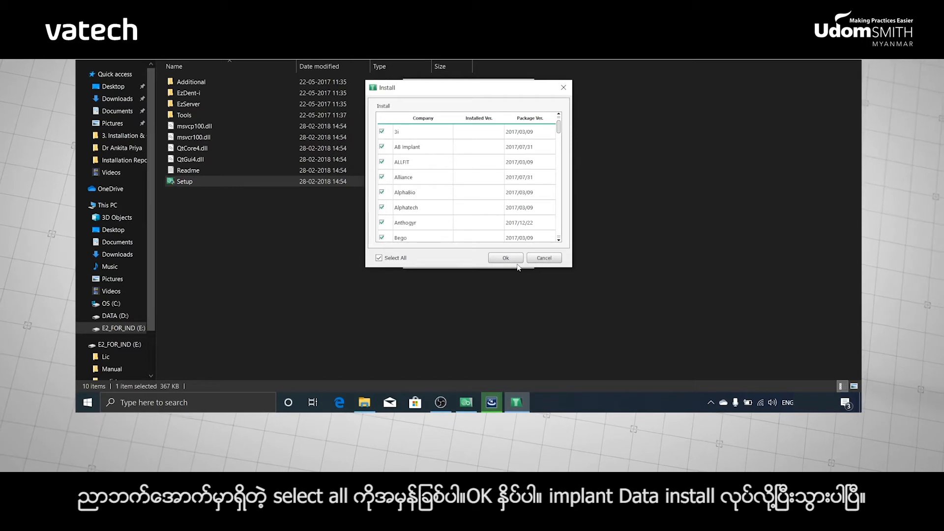
left_click(509, 261)
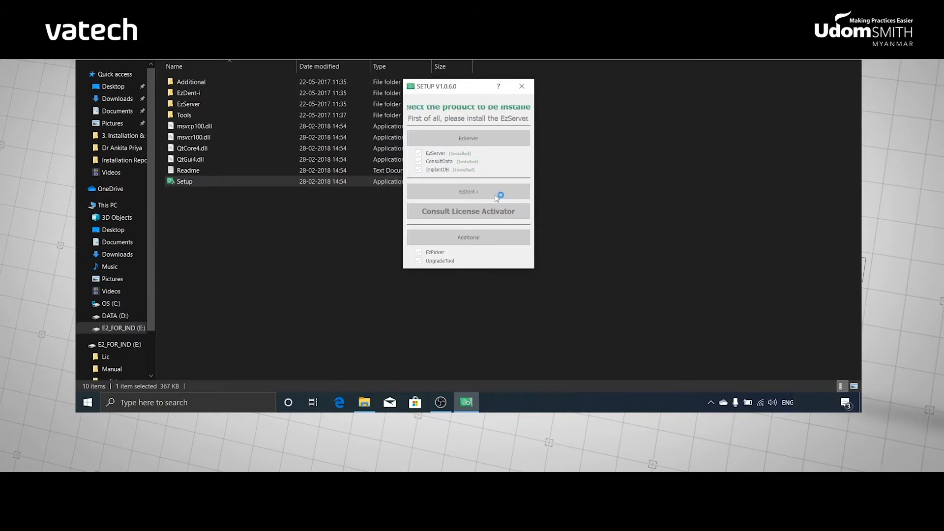
Install EzDent-i at the default location with only the EzDent-i for India Client version.
left_click(526, 277)
left_click(360, 238)
left_click(527, 278)
left_click(528, 279)
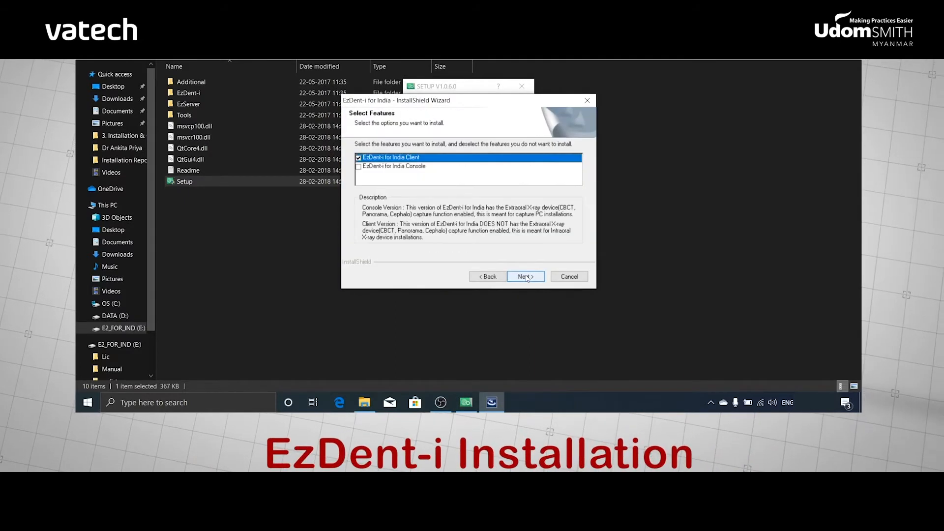
left_click(527, 277)
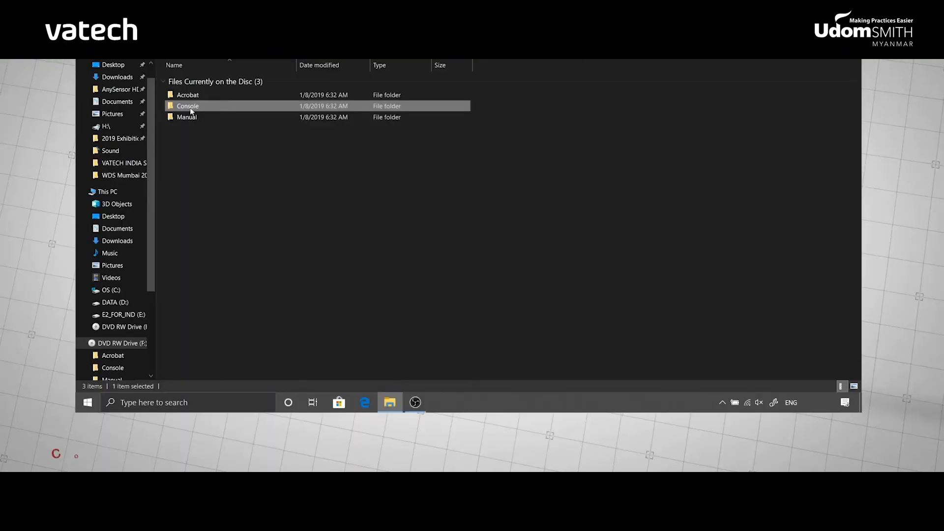
Let the EzDent-i installer complete and return to the desktop.
left_click(187, 261)
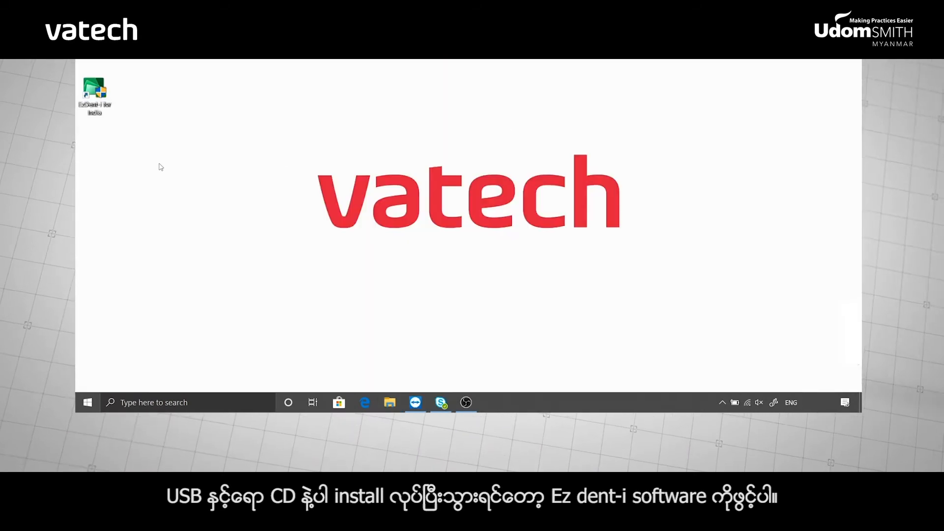
Launch EzDent-i, set server IP 127.0.0.1, and Auto DB Save for IO Sensor, IO Camera and Twain.
double_click(94, 91)
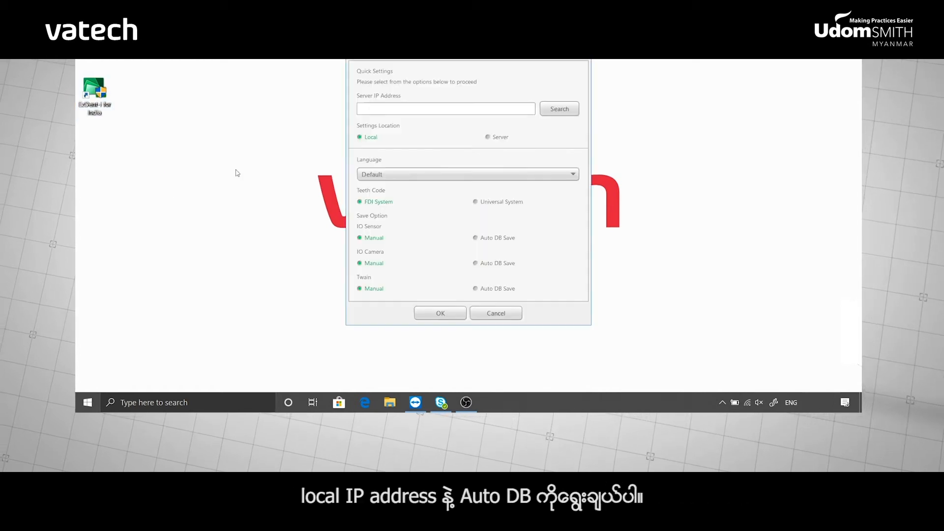
left_click(558, 112)
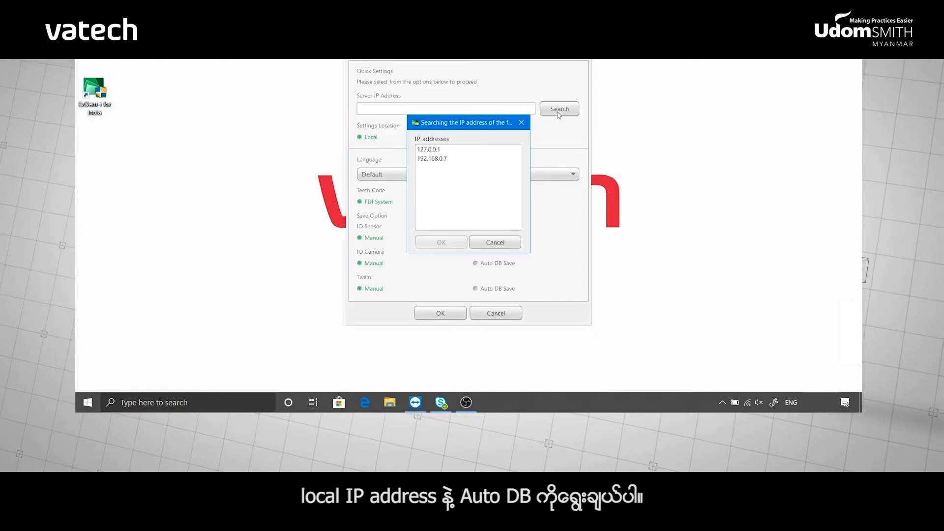
left_click(443, 150)
left_click(441, 241)
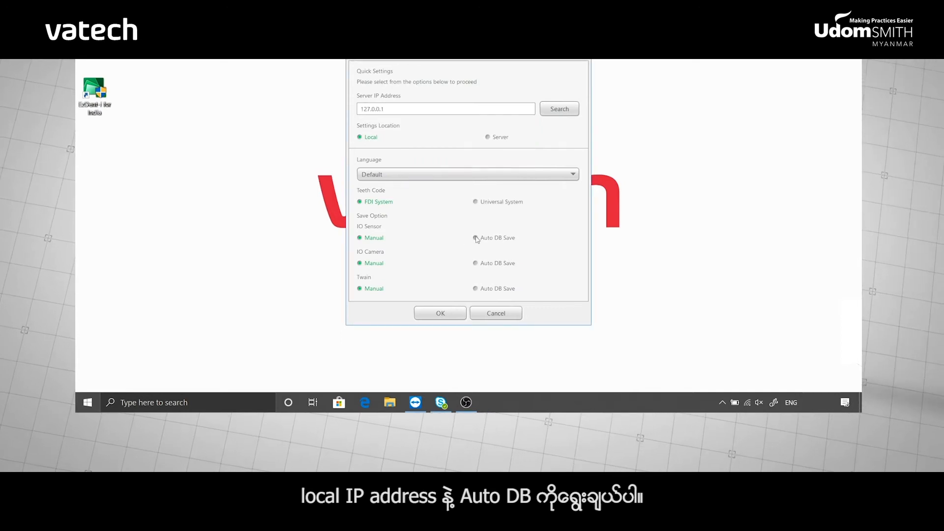
left_click(476, 238)
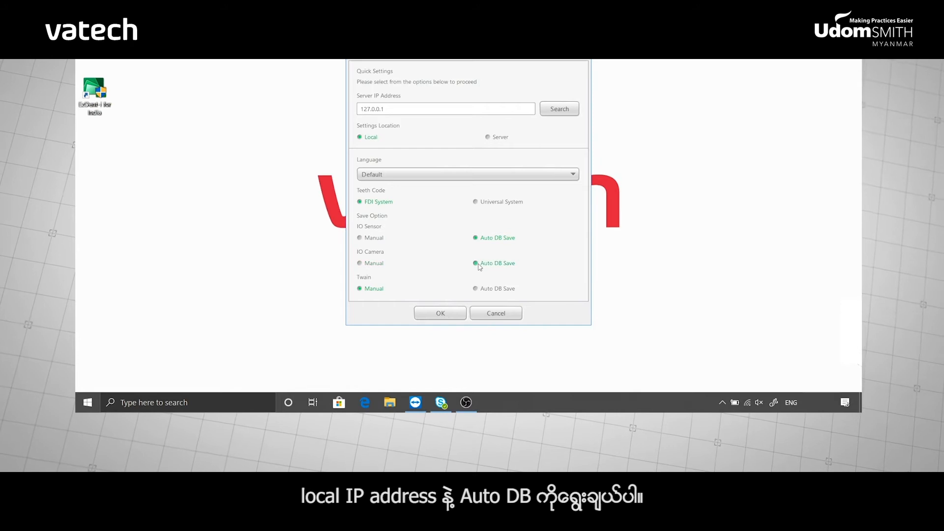
left_click(476, 288)
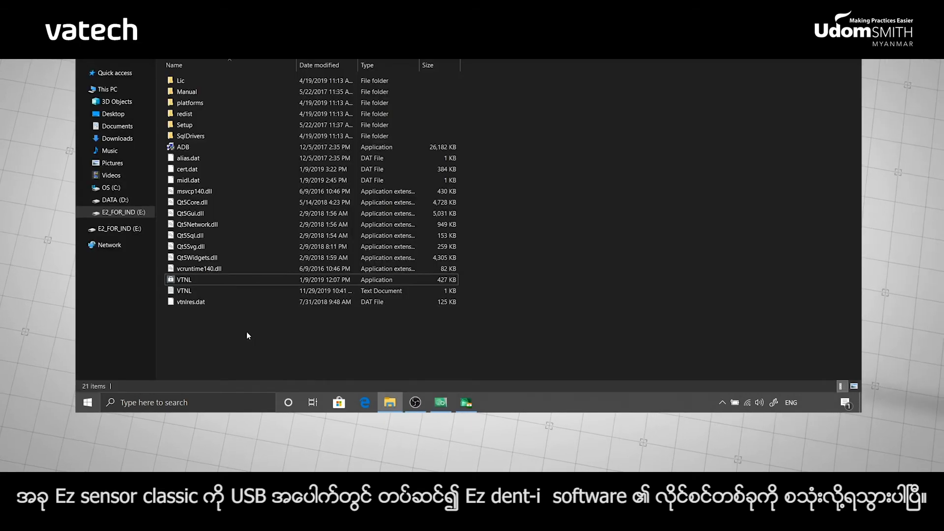
Launch VTNL.exe from the USB drive and open Edit > Clinic Info Setting.
double_click(192, 278)
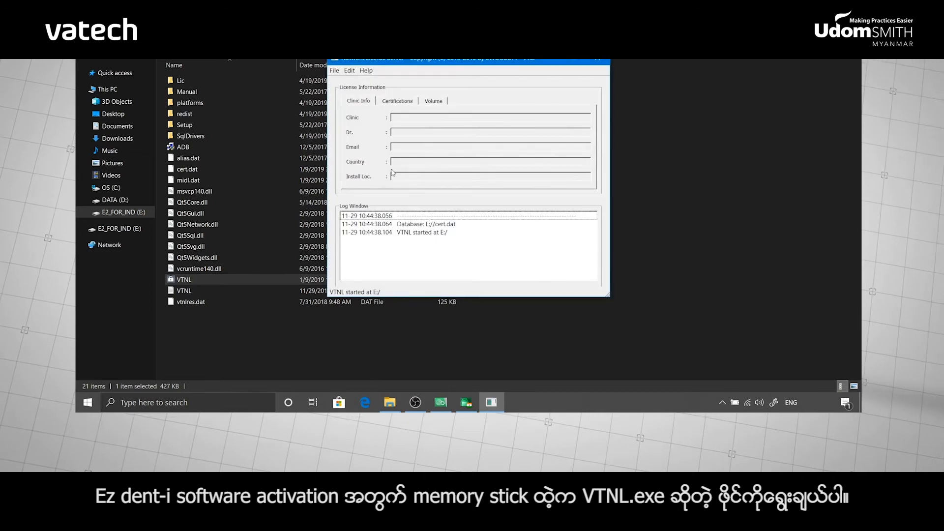
left_click(350, 70)
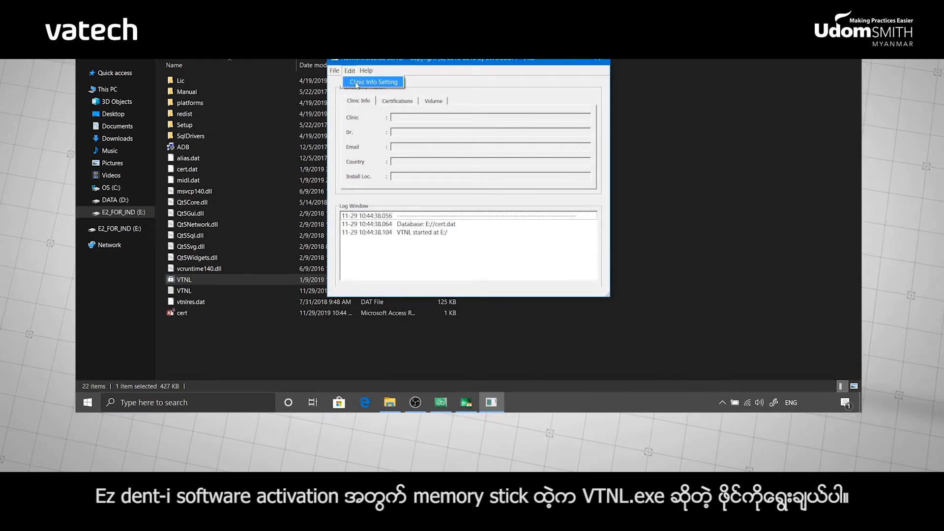
left_click(356, 83)
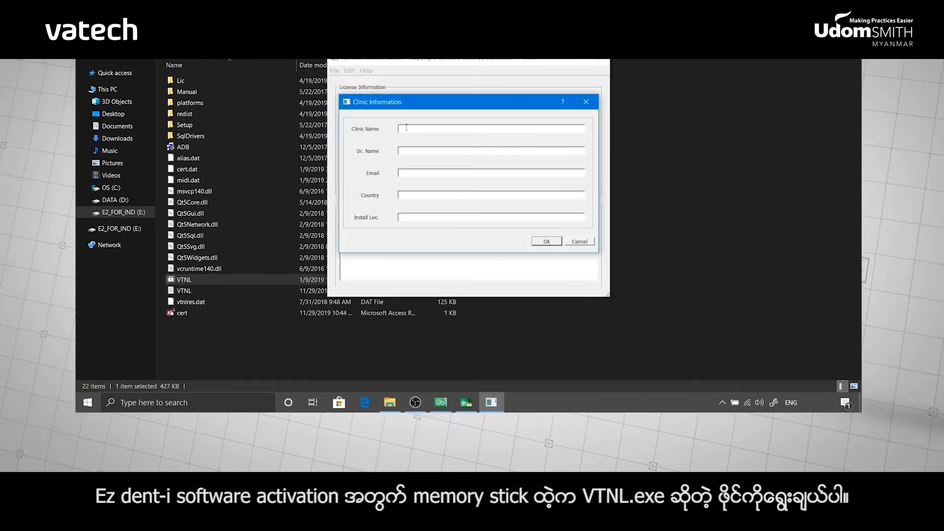
Enter clinic name, doctor's name, email, country India and location New Delhi, then save.
type("Vatech Dental Clinic")
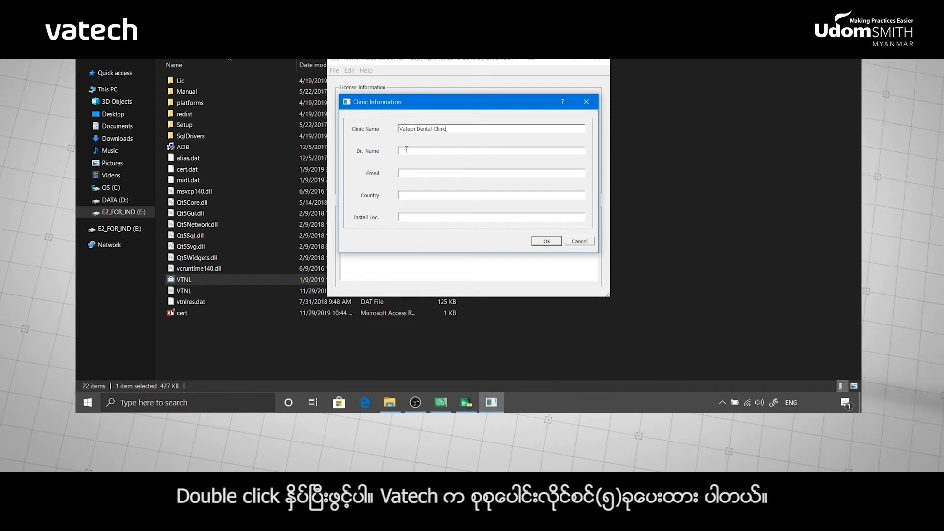
left_click(406, 151)
type("Dr. John")
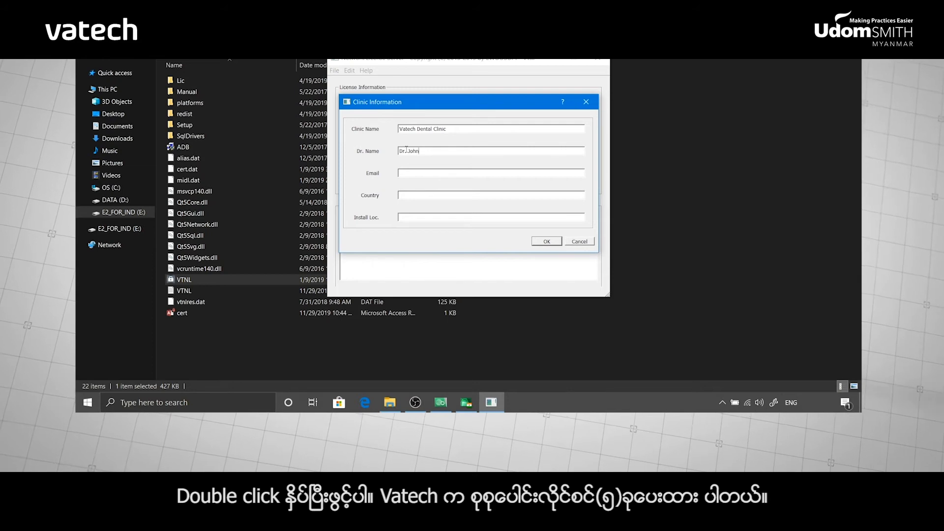
left_click(407, 171)
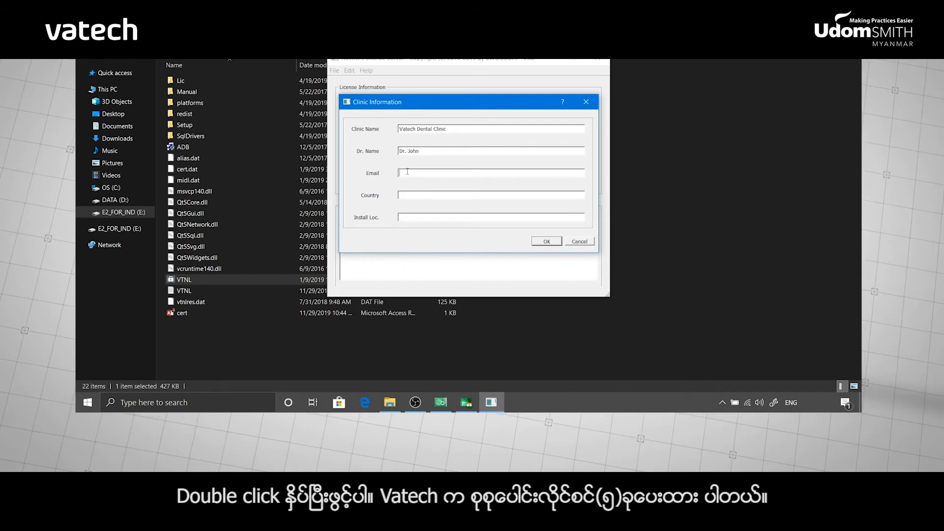
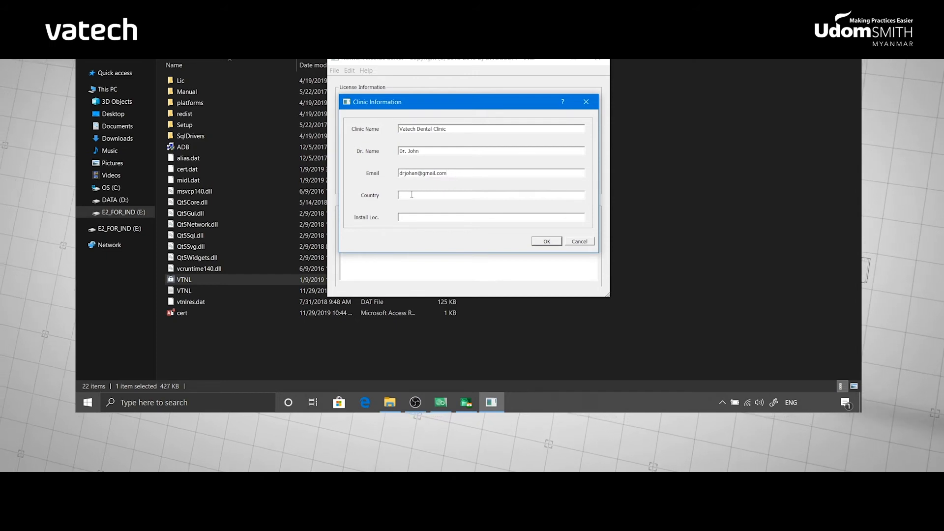
left_click(411, 217)
type("New")
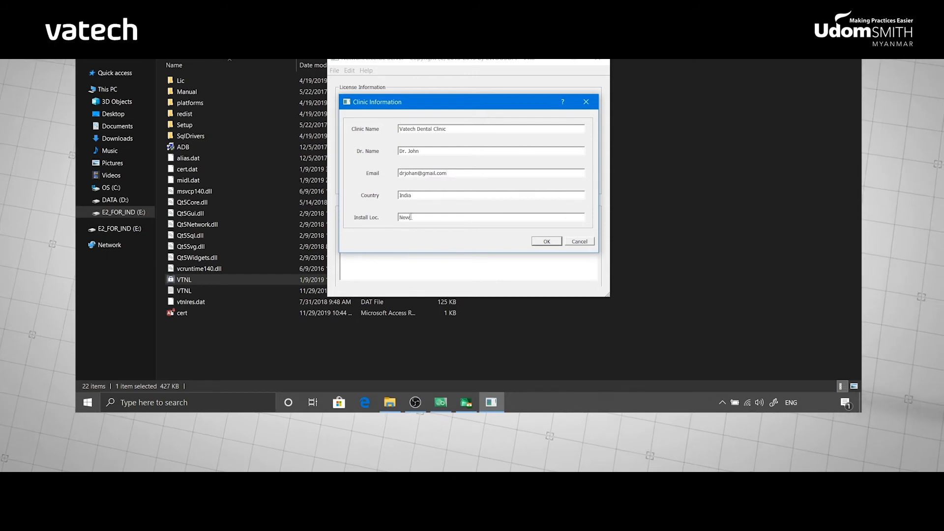
type(" Delhi")
left_click(555, 243)
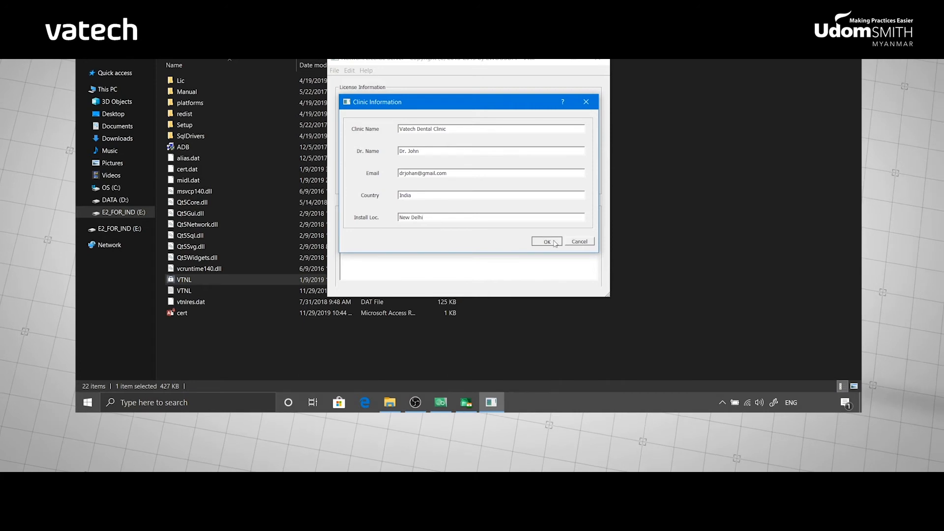
left_click(467, 403)
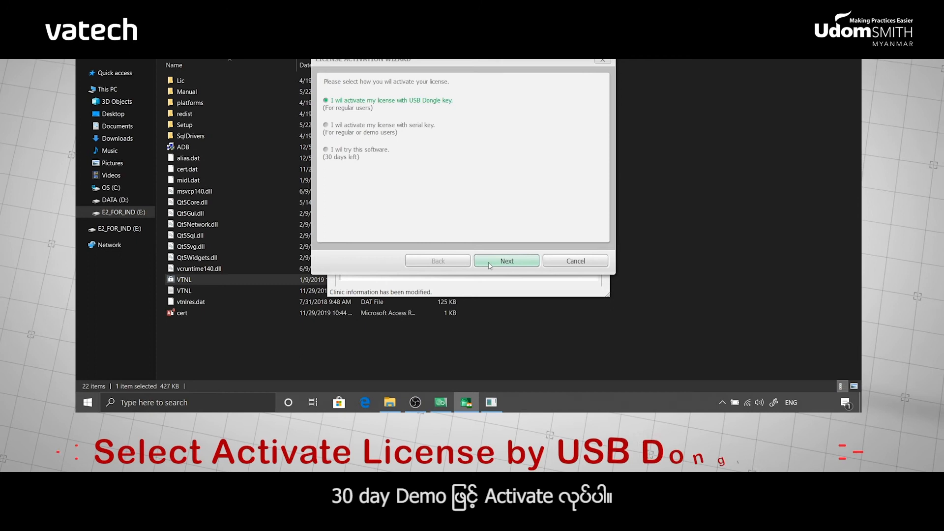
Activate EzDent-i from the USB dongle key using the available license package, then finish the wizard.
left_click(489, 264)
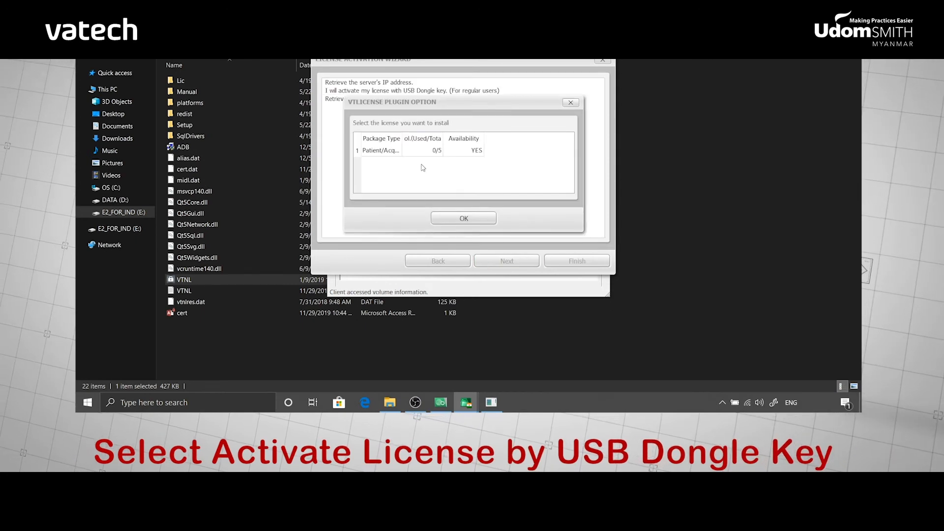
left_click(398, 152)
left_click(456, 218)
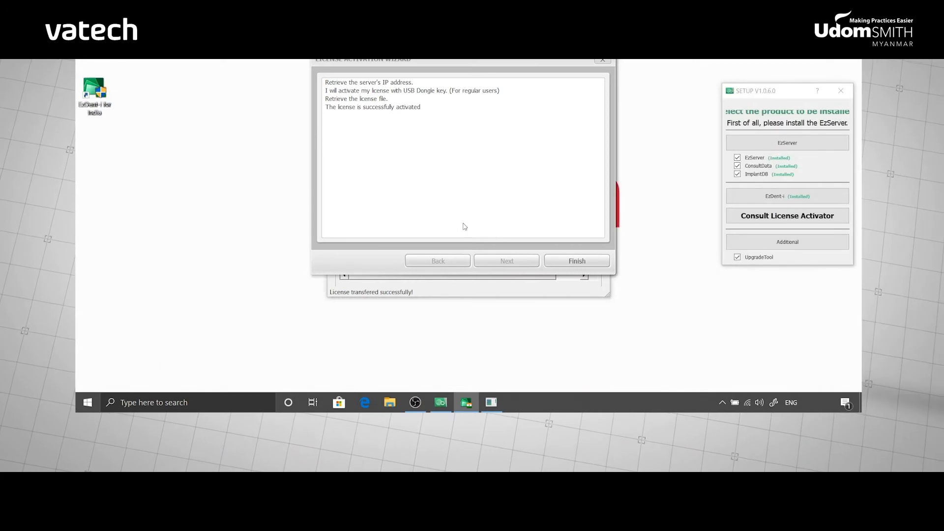
left_click(559, 262)
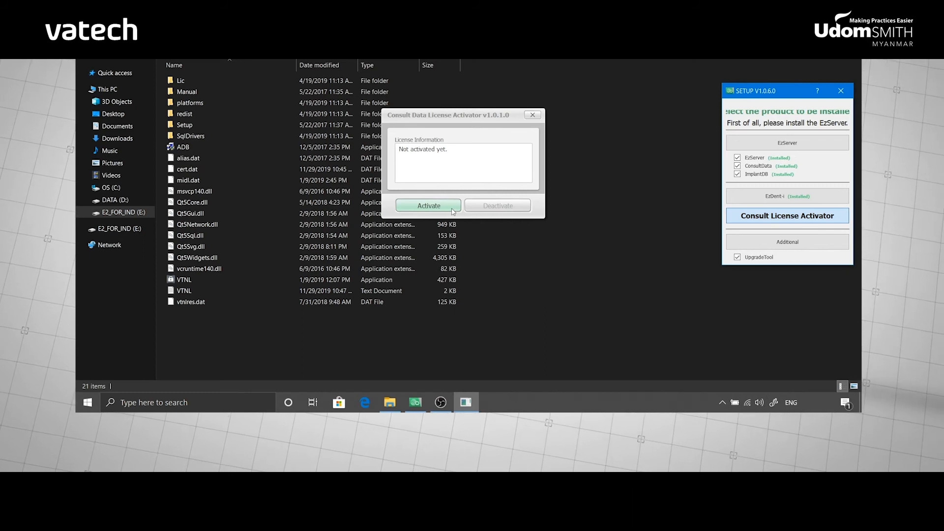
Start the Consult Data license activation with the VTNL license server relaunched.
left_click(453, 212)
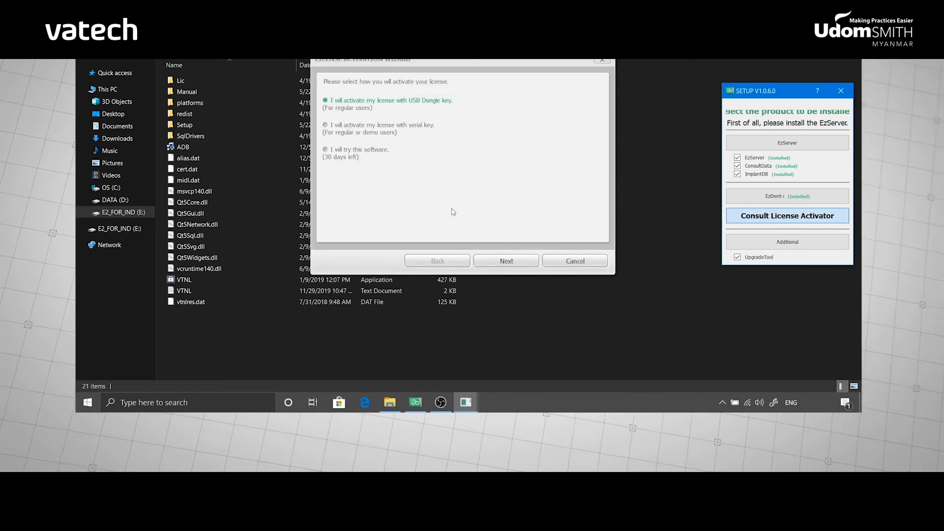
double_click(226, 281)
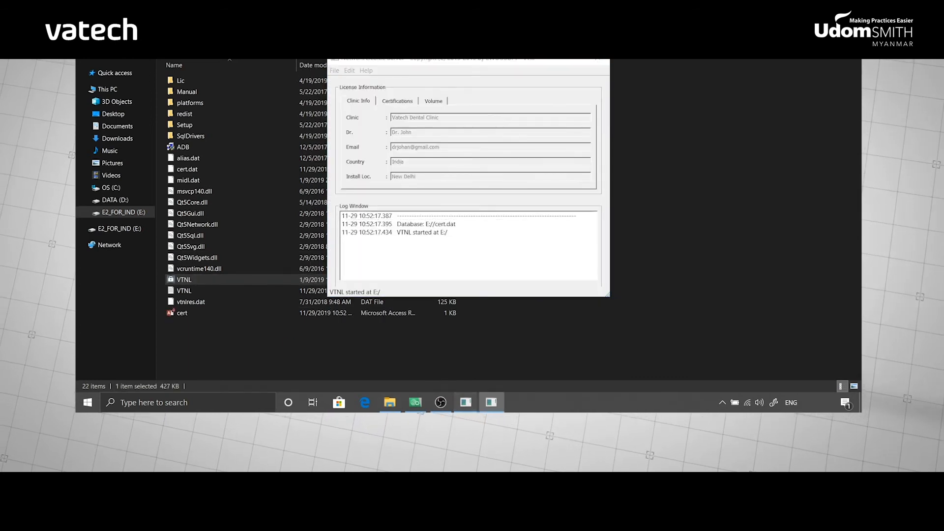
mouse_move(491, 402)
left_click(503, 367)
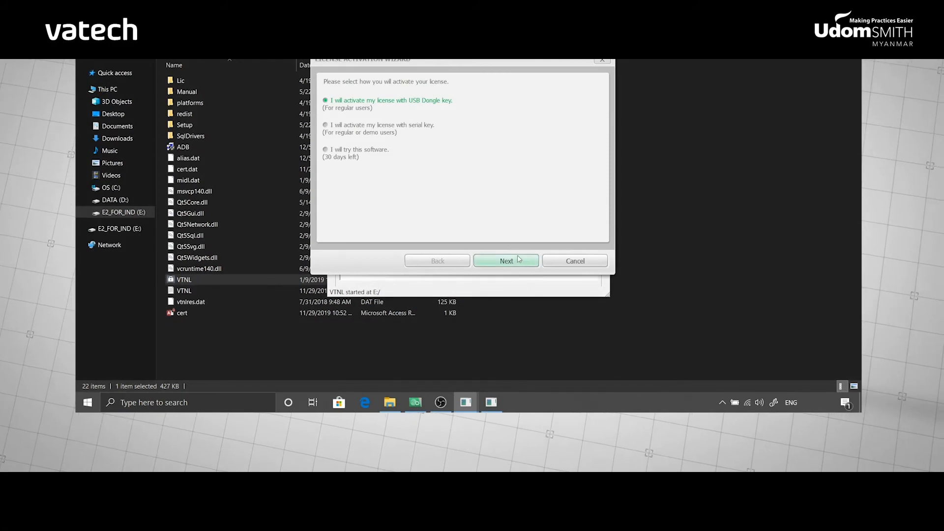
Activate the Premium package from the USB dongle, then close the Network License Server.
left_click(518, 259)
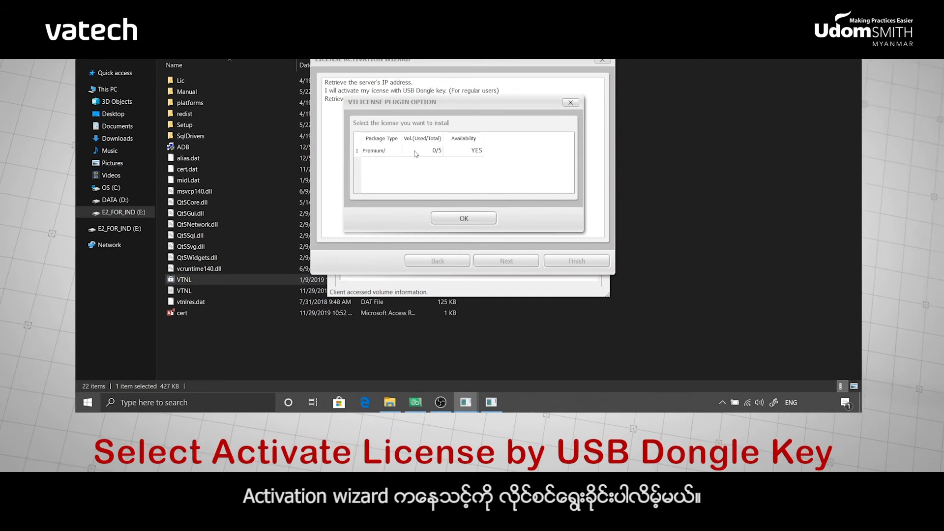
left_click(416, 152)
left_click(449, 216)
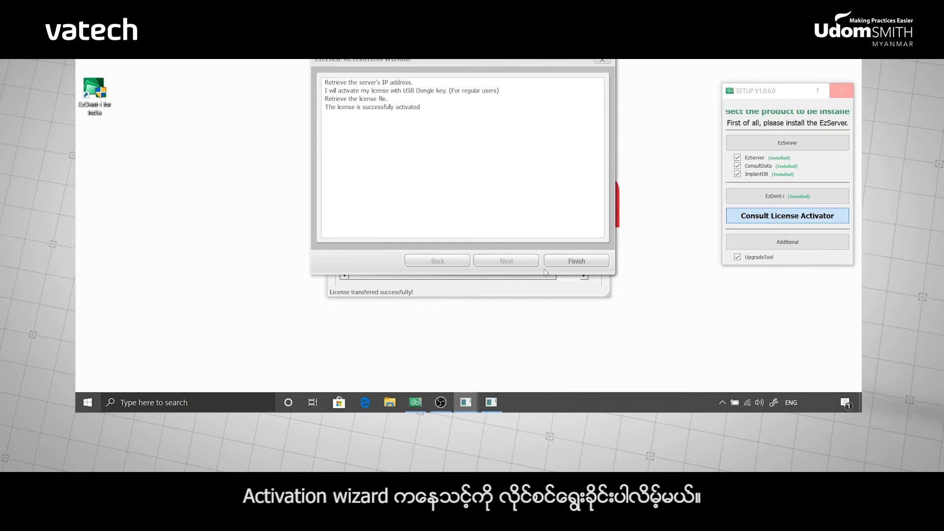
left_click(551, 265)
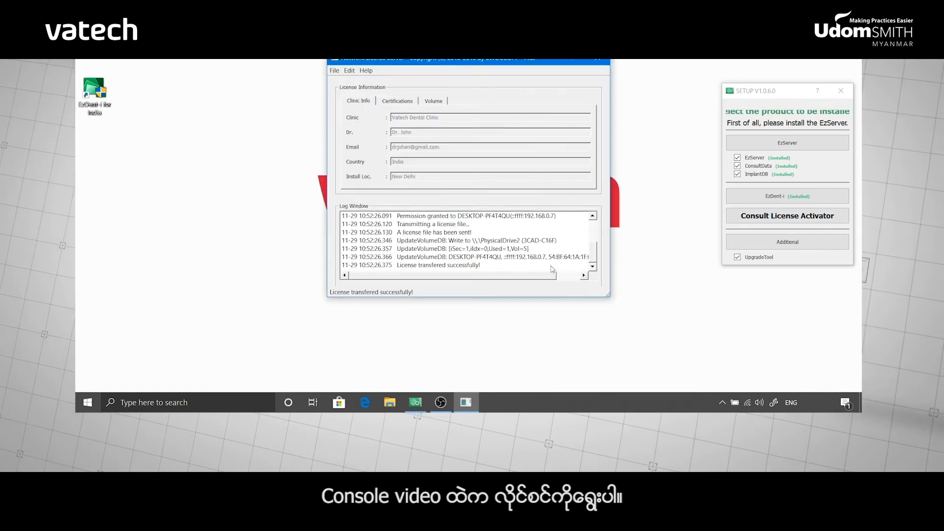
left_click(598, 63)
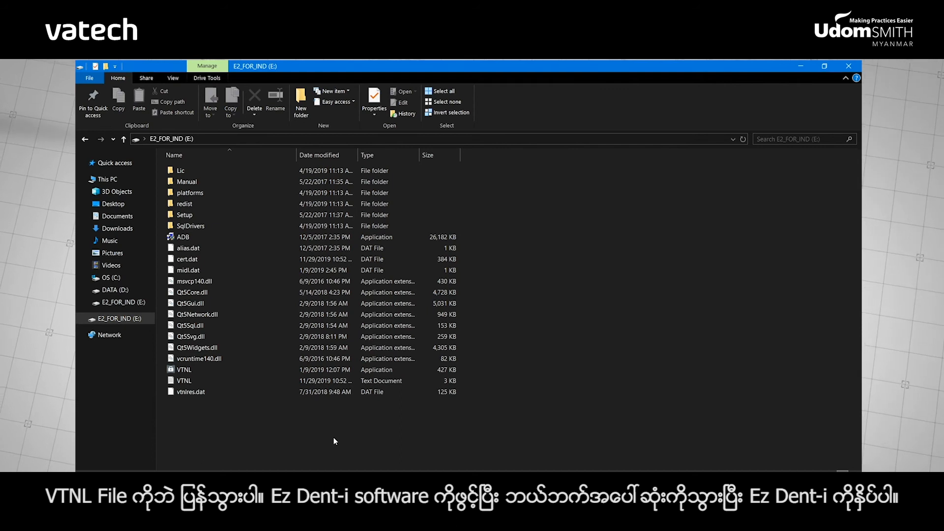
Run the VTNL license server and view EzDent-i's About information with license details.
left_click(195, 372)
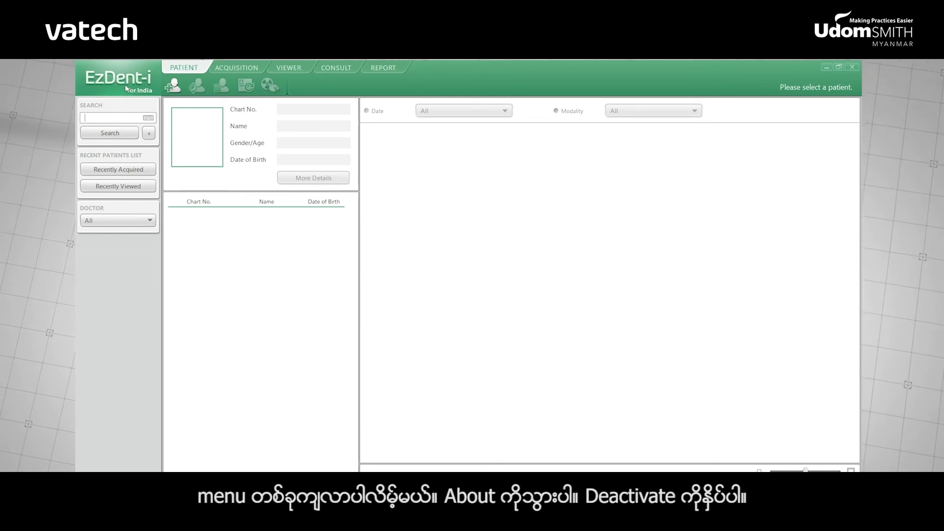
left_click(125, 85)
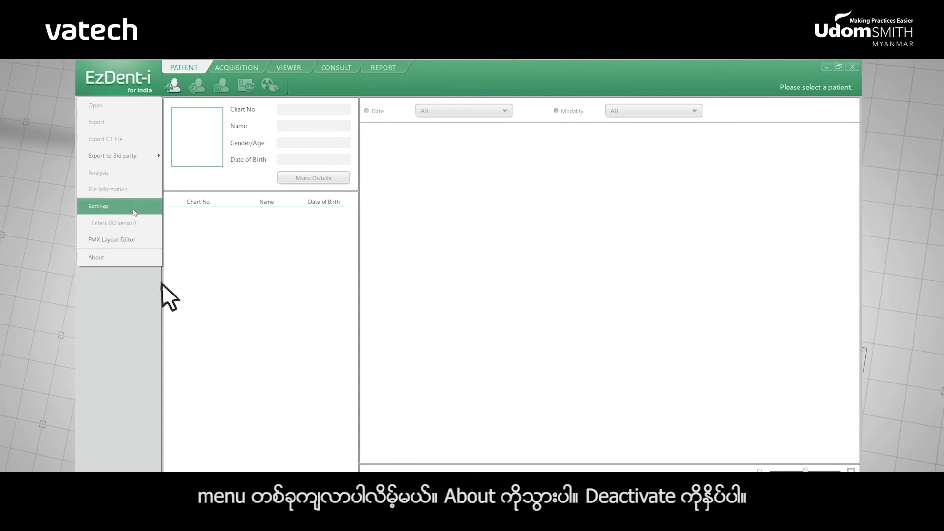
left_click(132, 259)
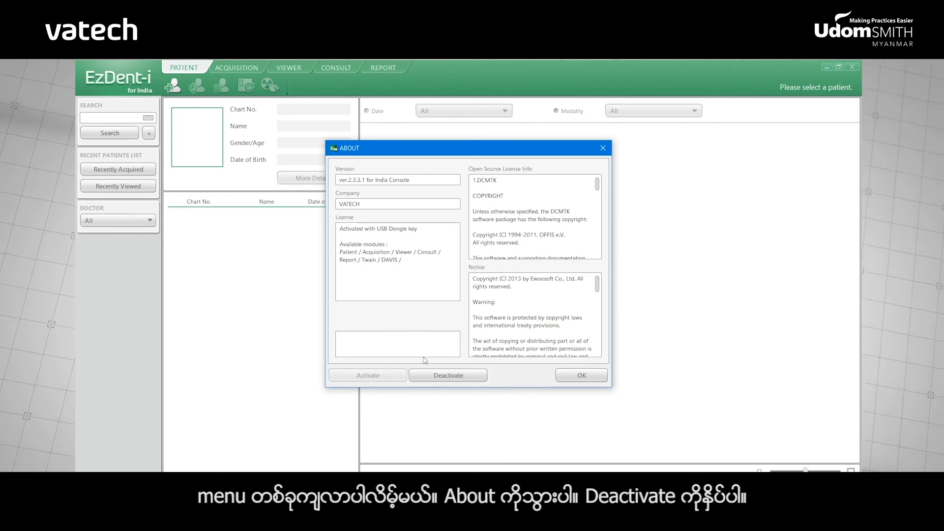
Deactivate the EzDent-i license, acknowledging the completion and warning messages so EzDent-i closes.
left_click(434, 377)
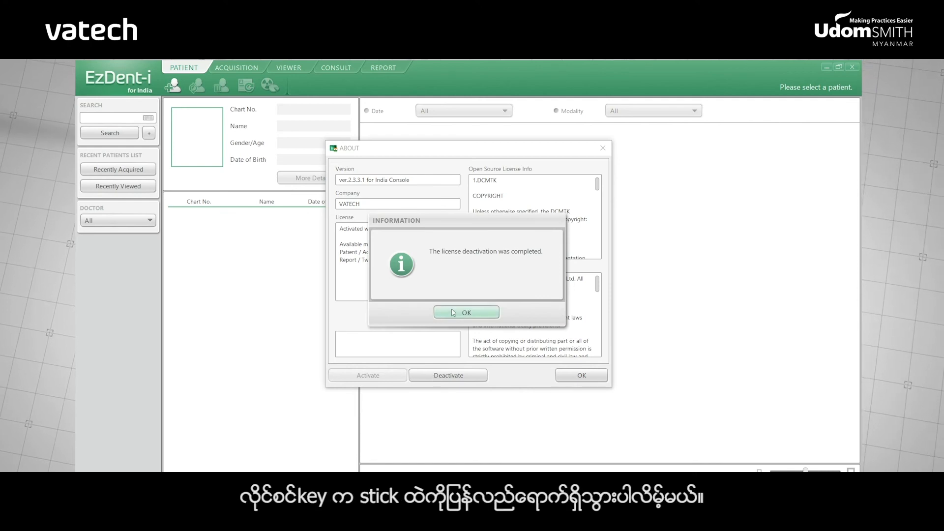
left_click(453, 313)
left_click(454, 295)
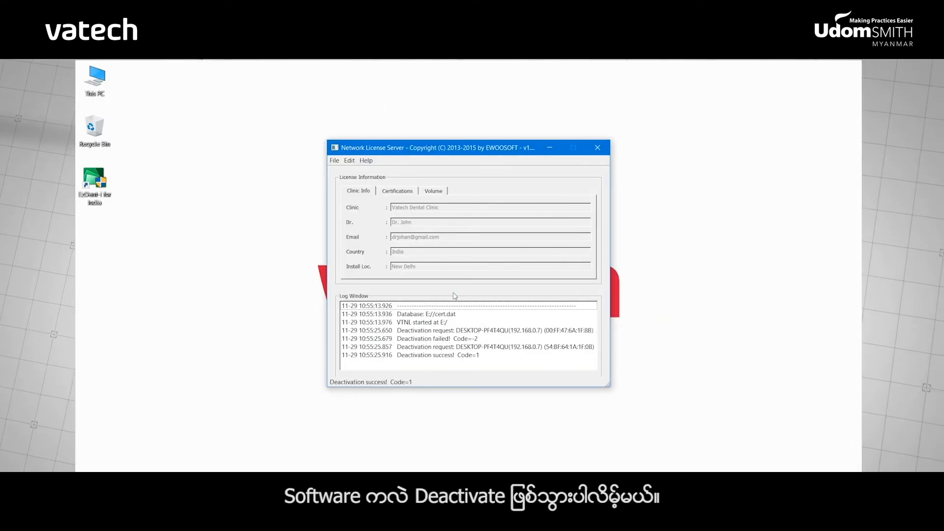